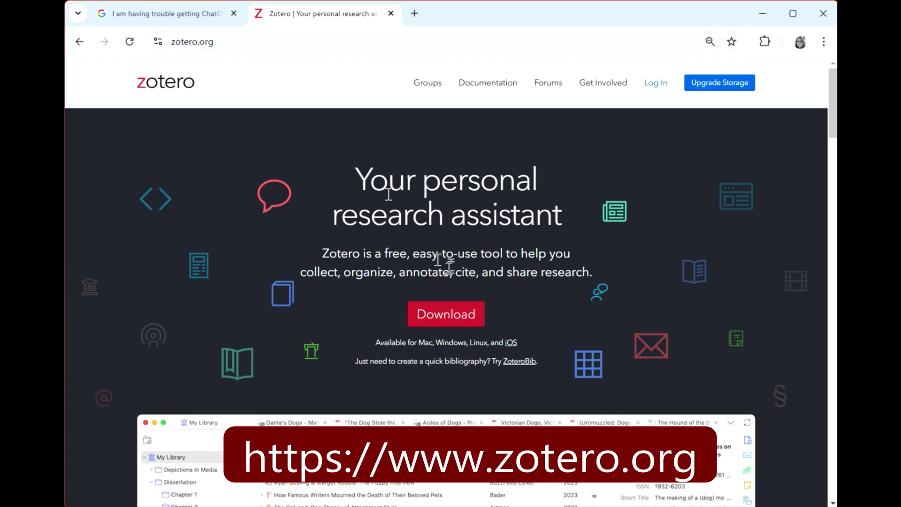
Step: Install the Zotero Connector extension in Chrome from the Zotero download page
left_click(454, 317)
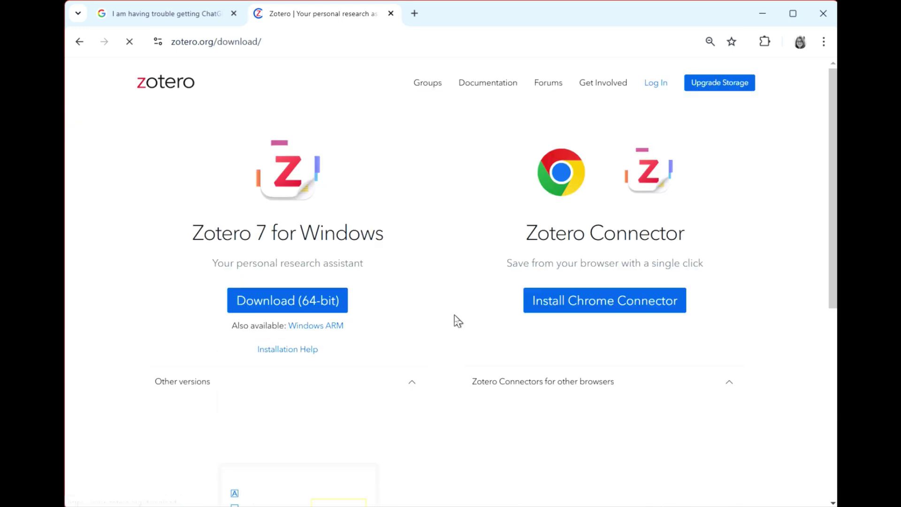
left_click(568, 301)
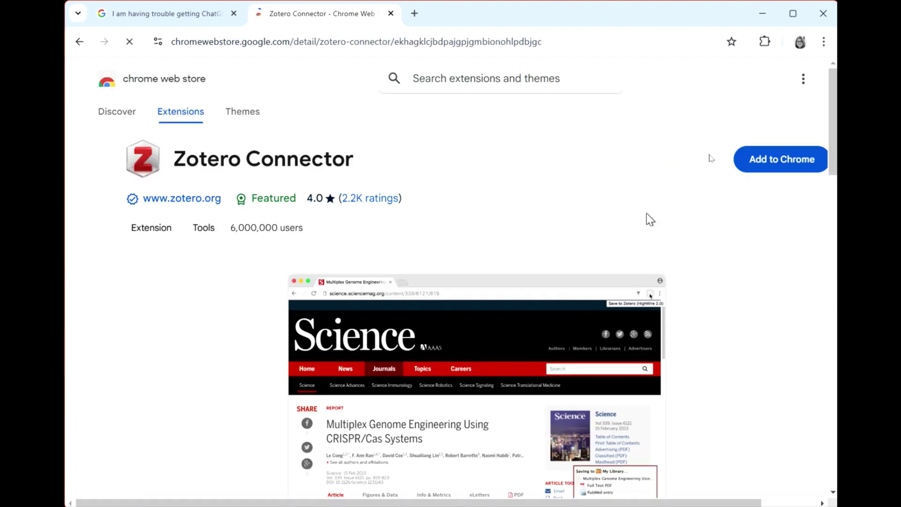
left_click(792, 158)
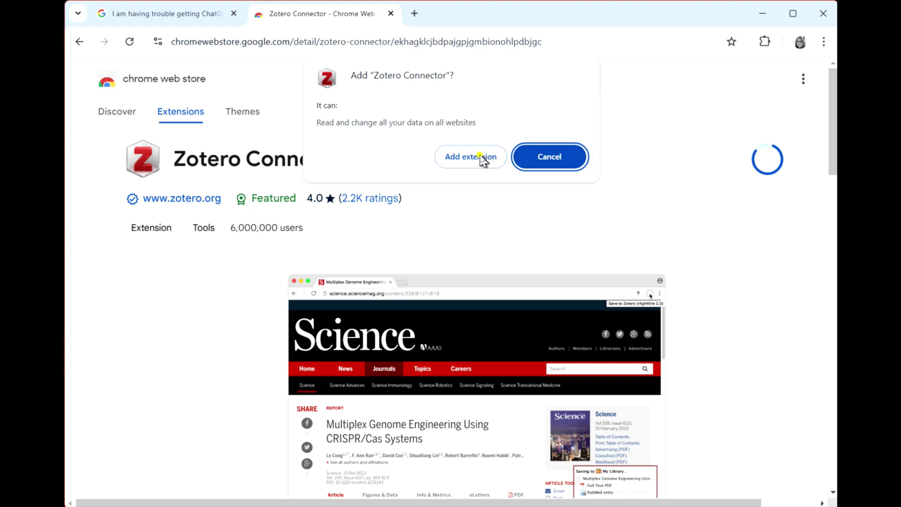
left_click(485, 158)
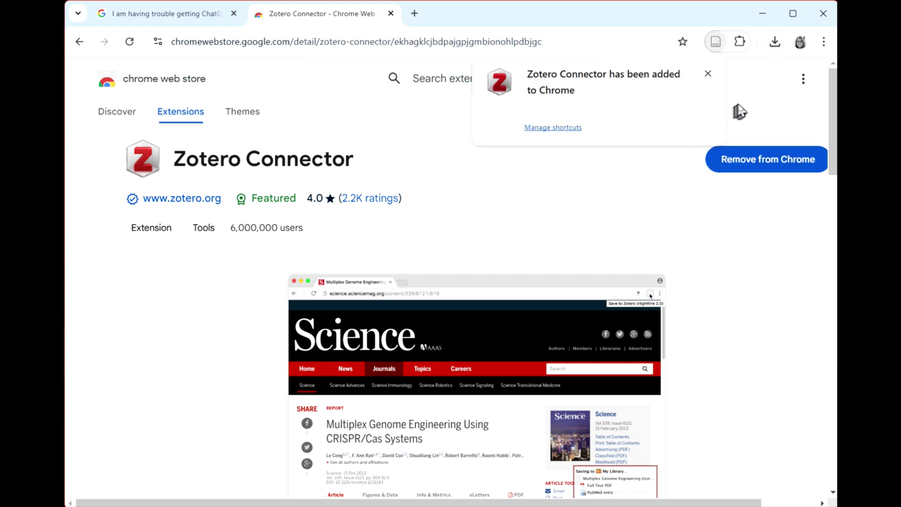
Step: Pin the Zotero Connector to the Chrome toolbar from the Extensions menu
left_click(739, 43)
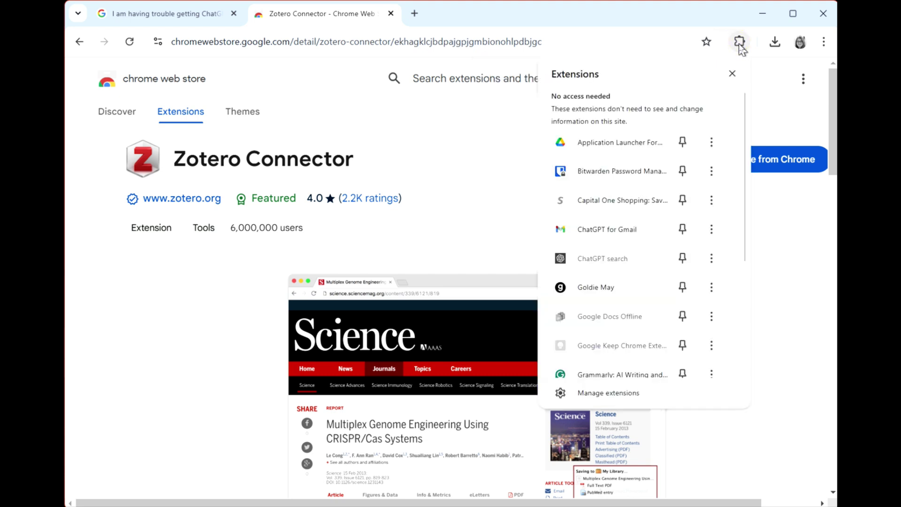
left_click_drag(745, 155, 749, 294)
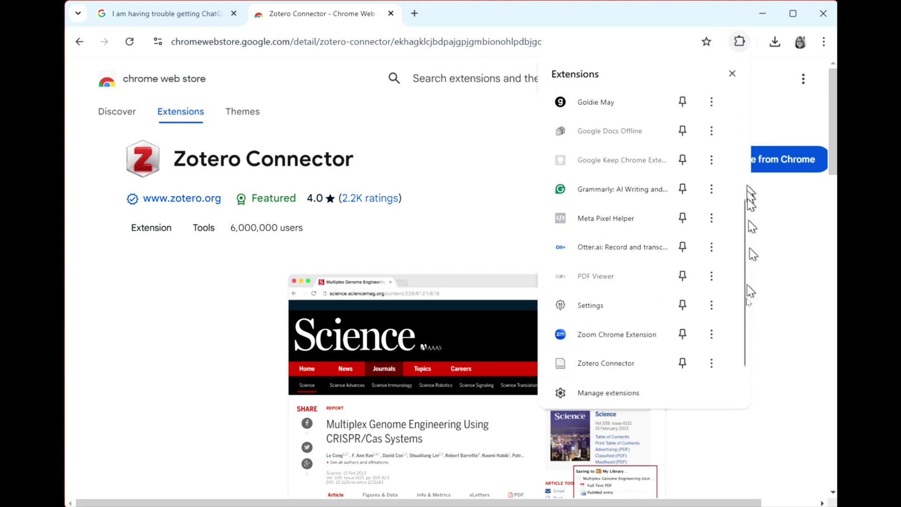
left_click(683, 363)
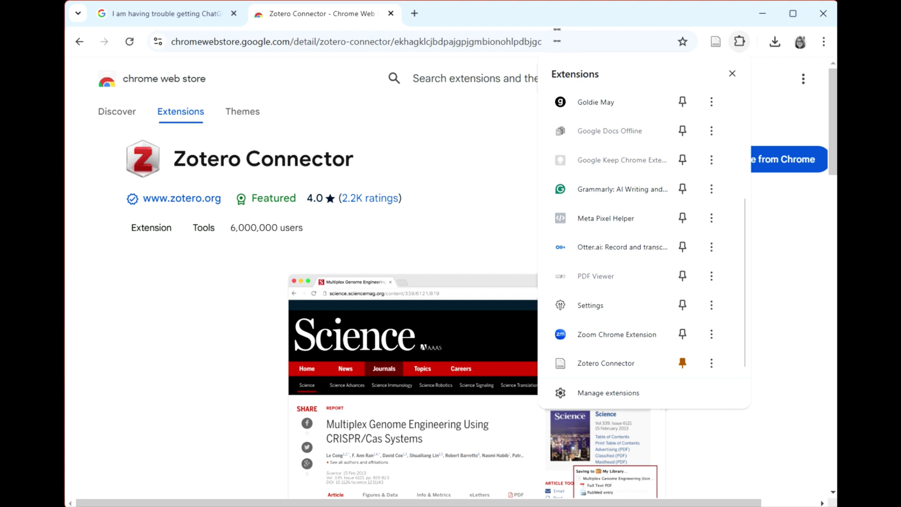
left_click(631, 49)
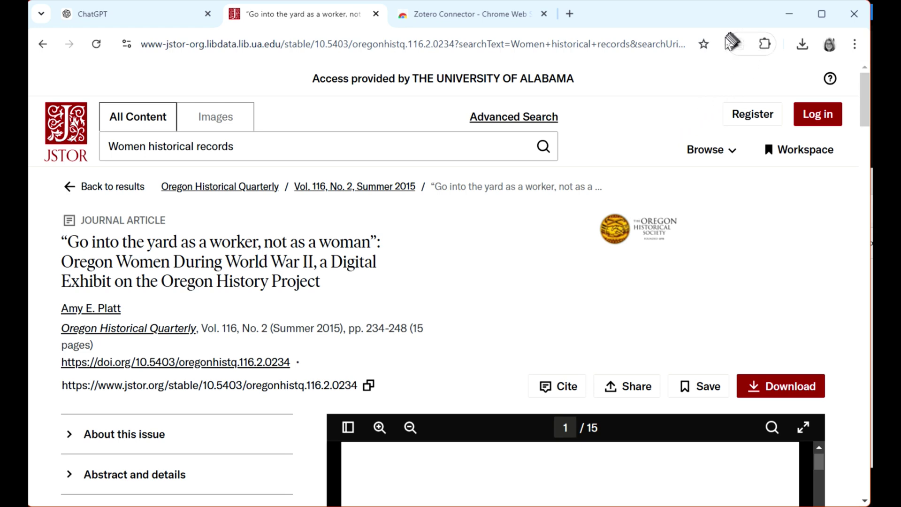
Step: Save the JSTOR Oregon women article to Zotero with the Connector toolbar icon
left_click(740, 45)
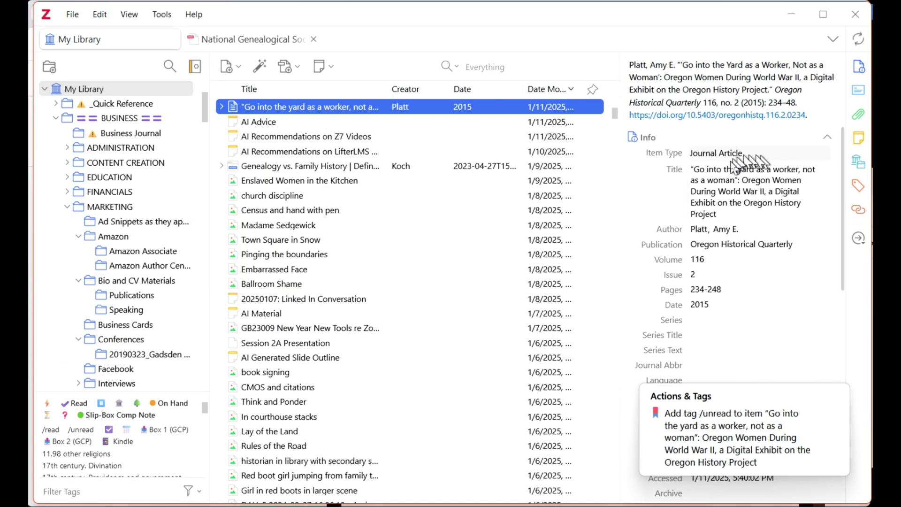
Step: Expand the saved article and view its JSTOR full-text PDF in a reader tab
left_click(221, 106)
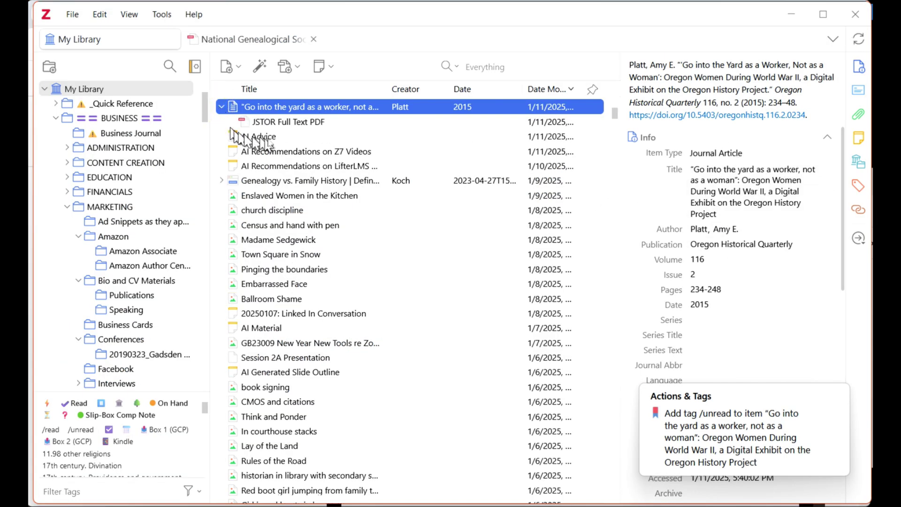
double_click(286, 123)
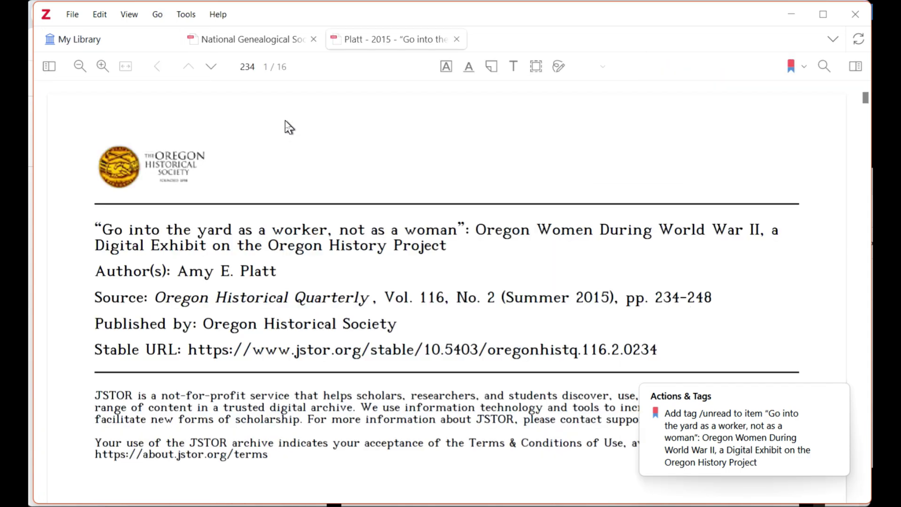
scroll(287, 125, "down", 10)
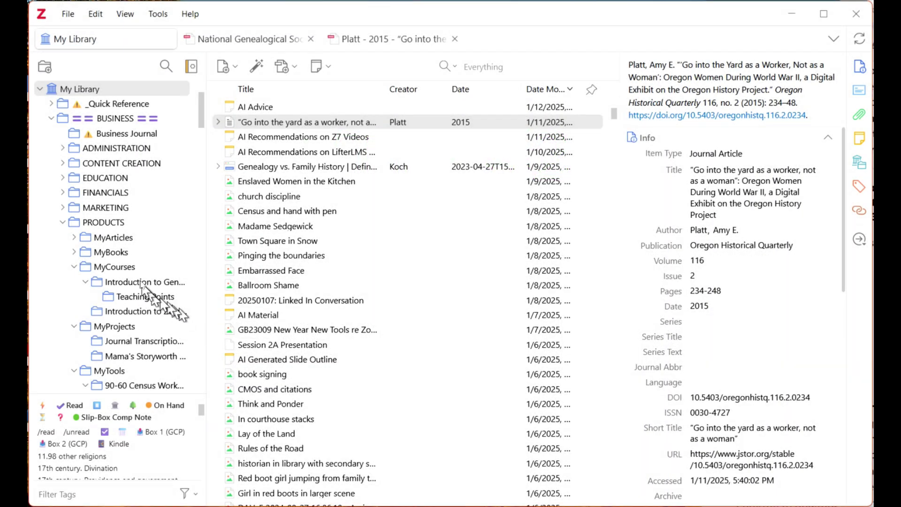
Step: Create a subcollection named 'aaa Test' inside the PRODUCTS collection
left_click(62, 223)
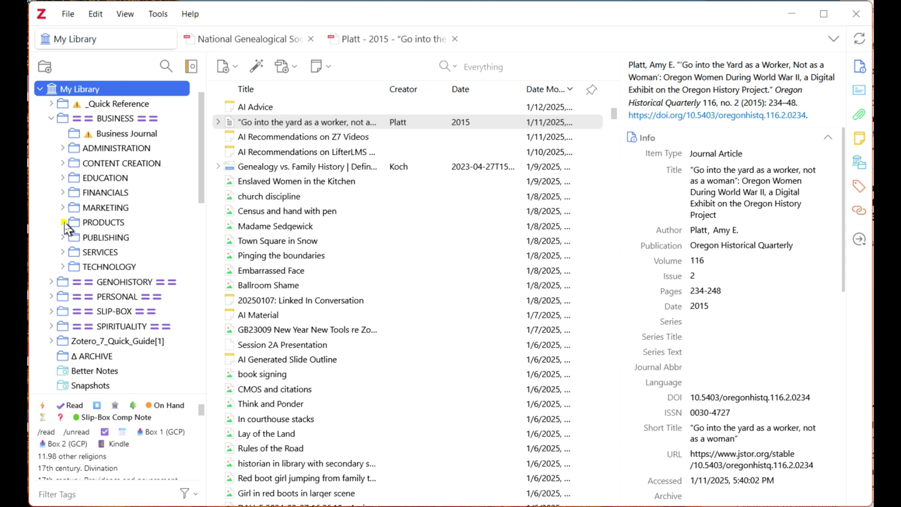
left_click(63, 222)
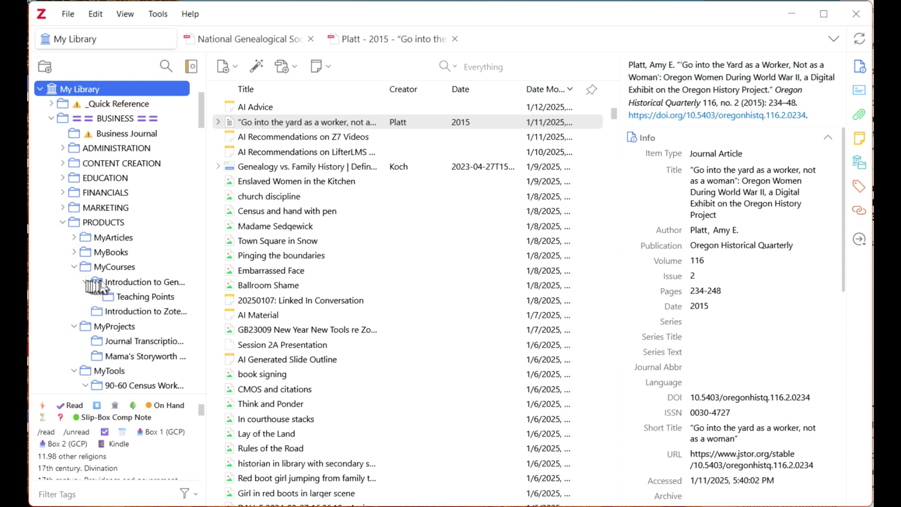
left_click(89, 223)
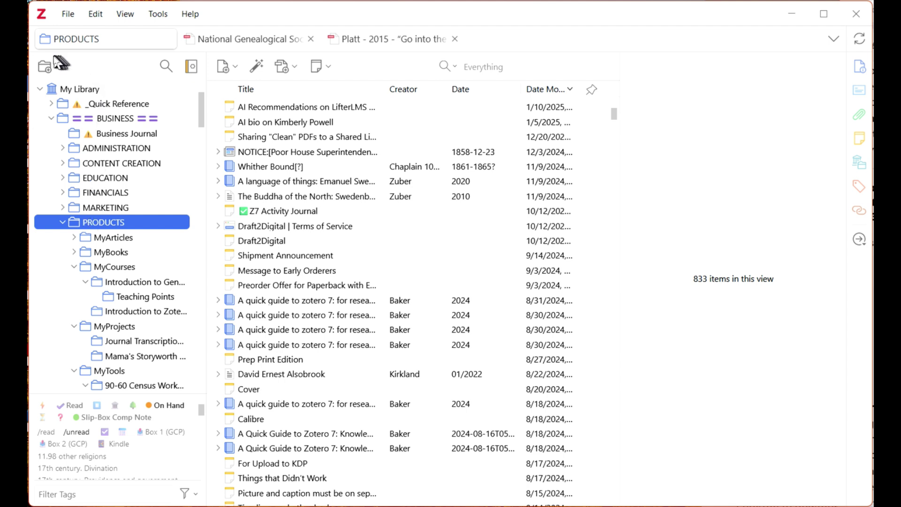
right_click(103, 227)
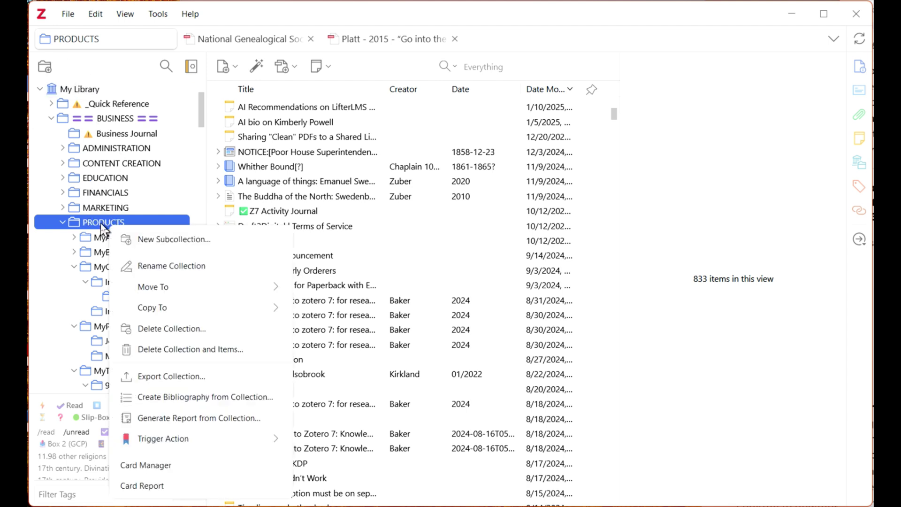
left_click(153, 251)
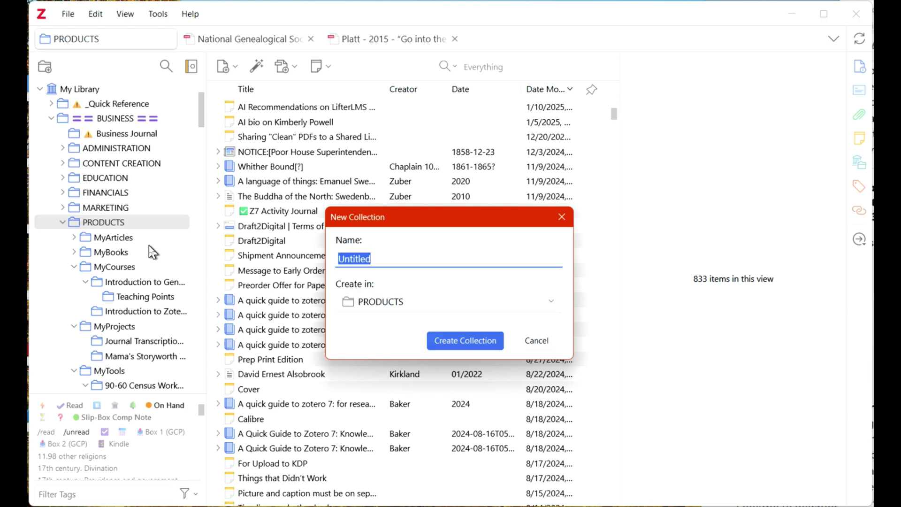
type("aaa")
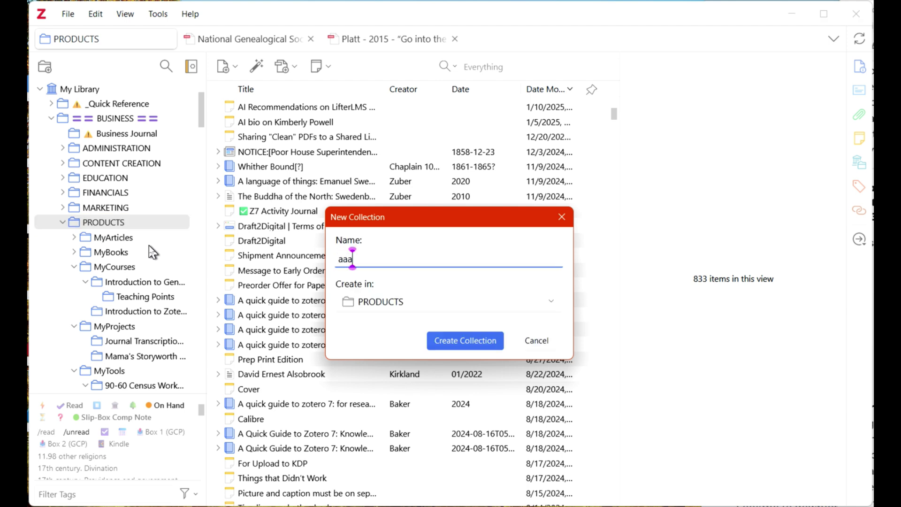
type(" Test")
left_click(457, 341)
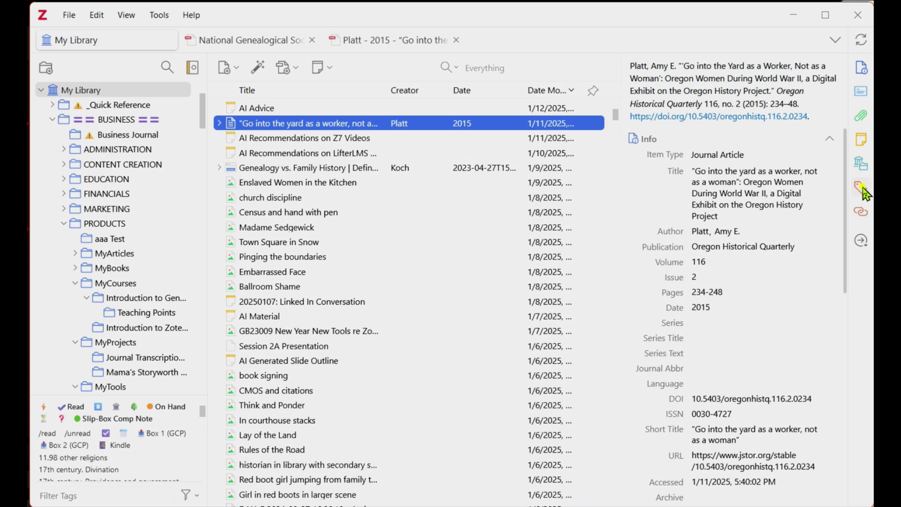
Step: Tag the Platt article with 'World War I' and 'Women', then return to My Library
left_click(861, 189)
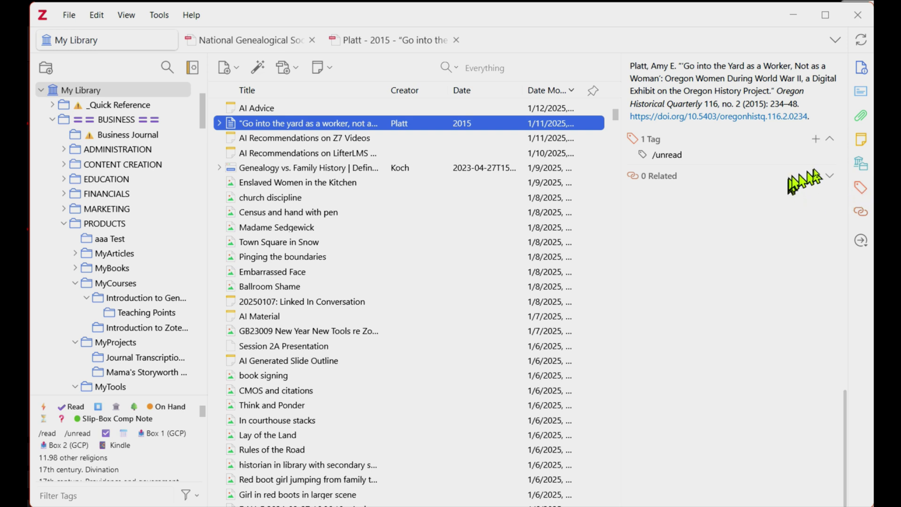
left_click(817, 139)
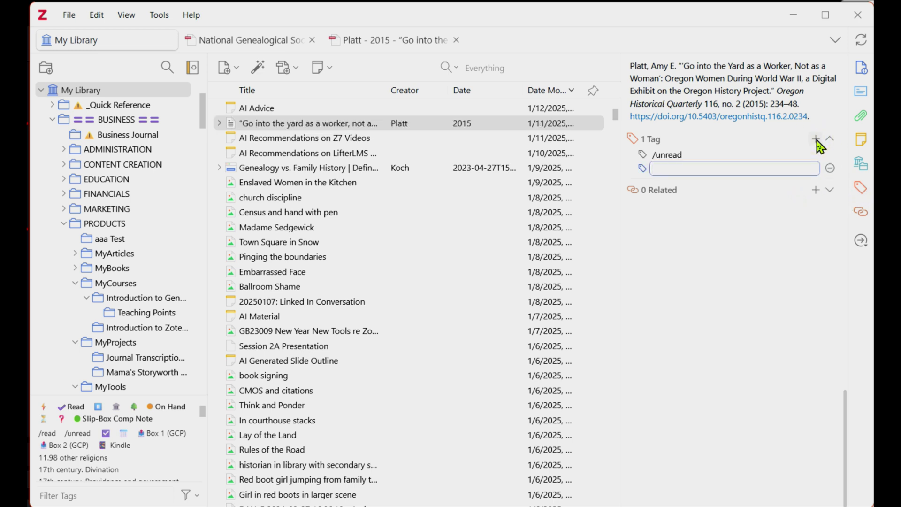
type("World War I")
key("Return")
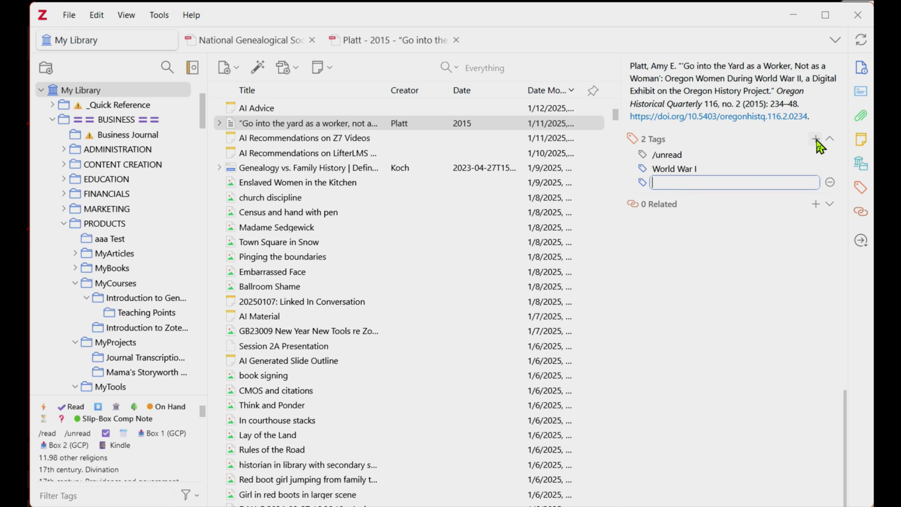
type("Women")
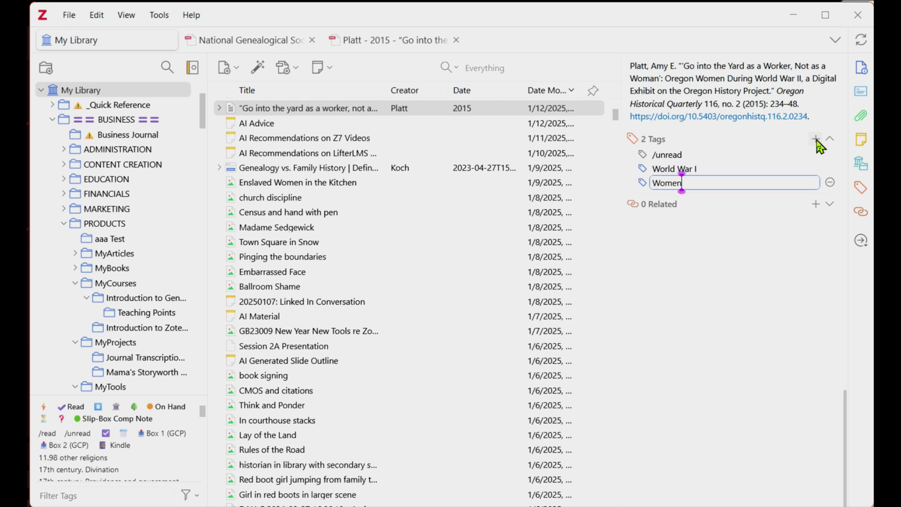
key("Return")
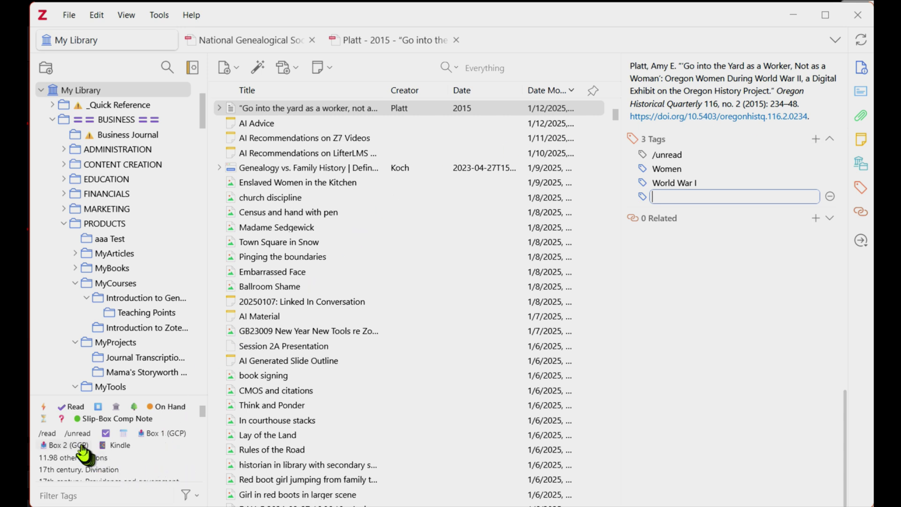
left_click(117, 93)
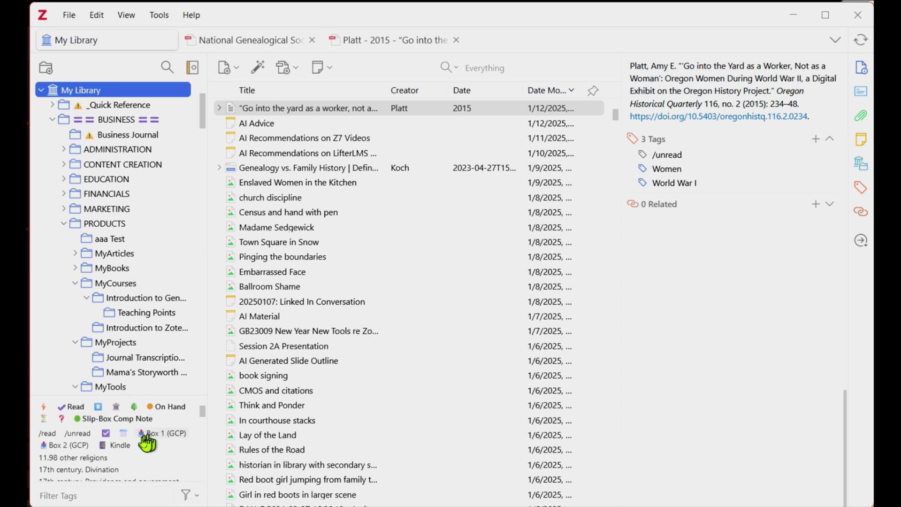
left_click(79, 491)
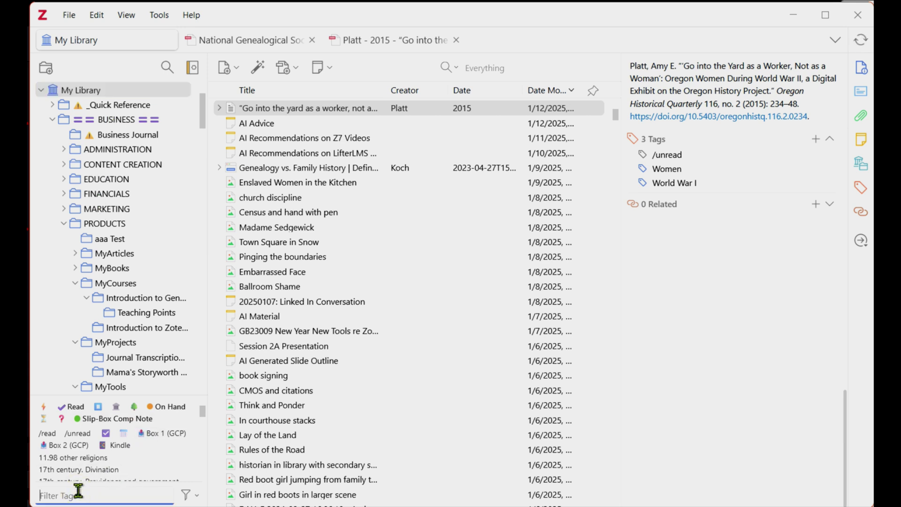
Step: Filter the tag selector by 'world war' to show the World War I tag
type("world wa")
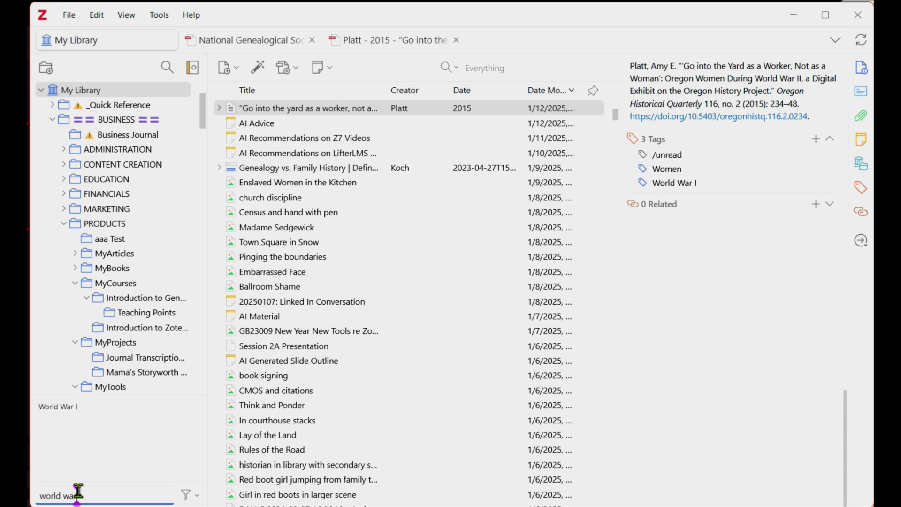
type("r")
left_click(58, 407)
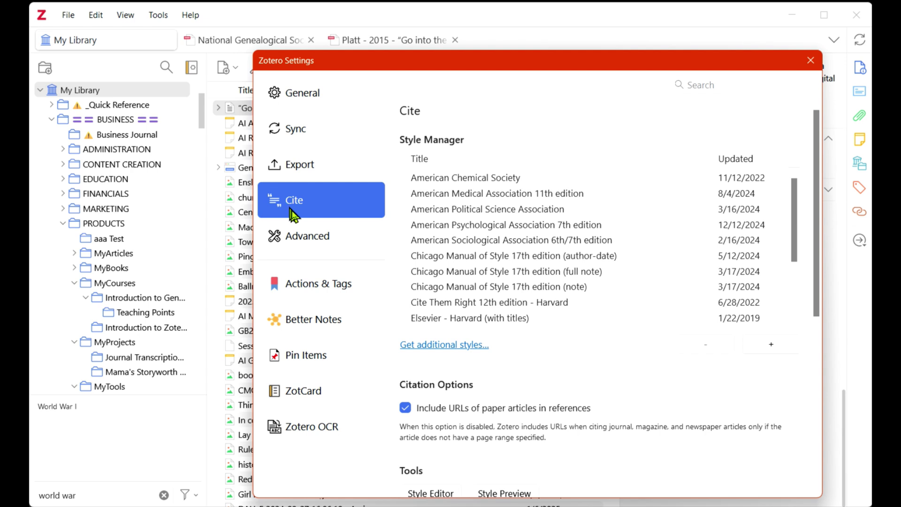
Step: Select the Chicago 17th edition (full note) style, review Word Processors, and close Settings
left_click(568, 271)
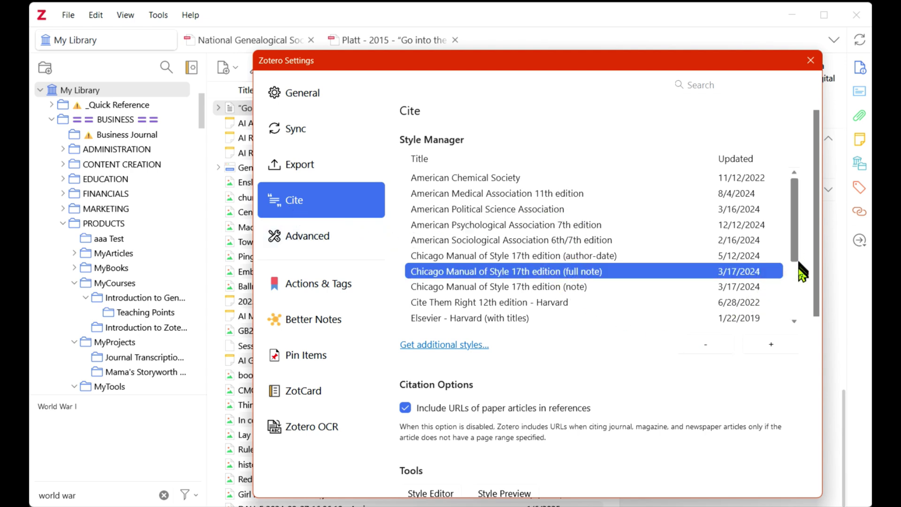
left_click_drag(818, 275, 825, 467)
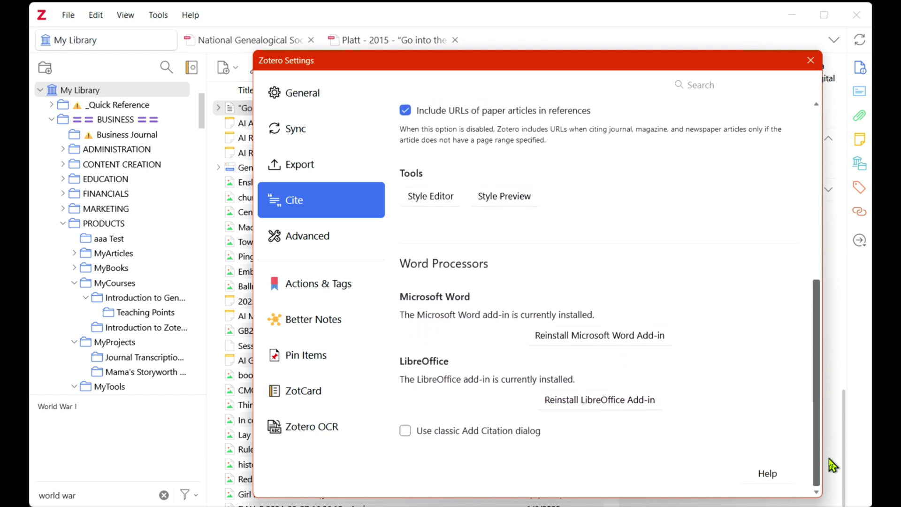
left_click_drag(829, 462, 830, 462)
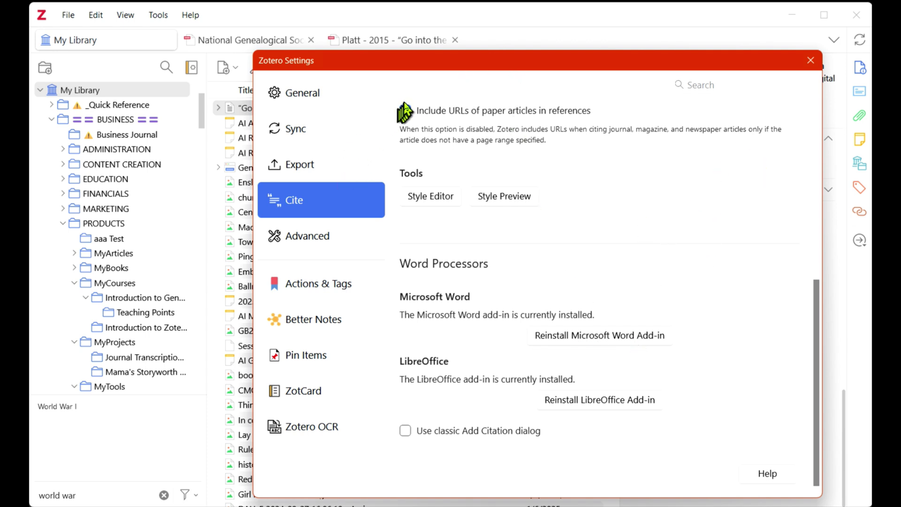
key("Escape")
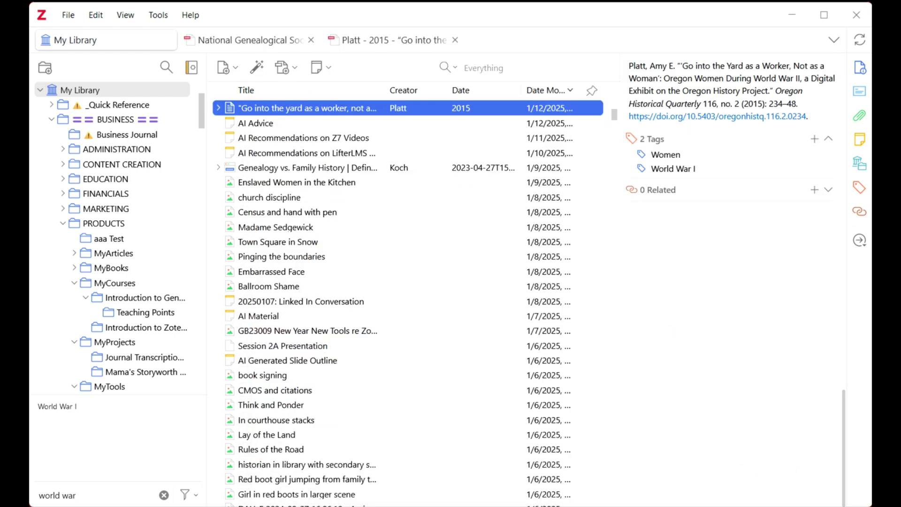
Step: Start Create Bibliography from Item for the Platt article
right_click(343, 114)
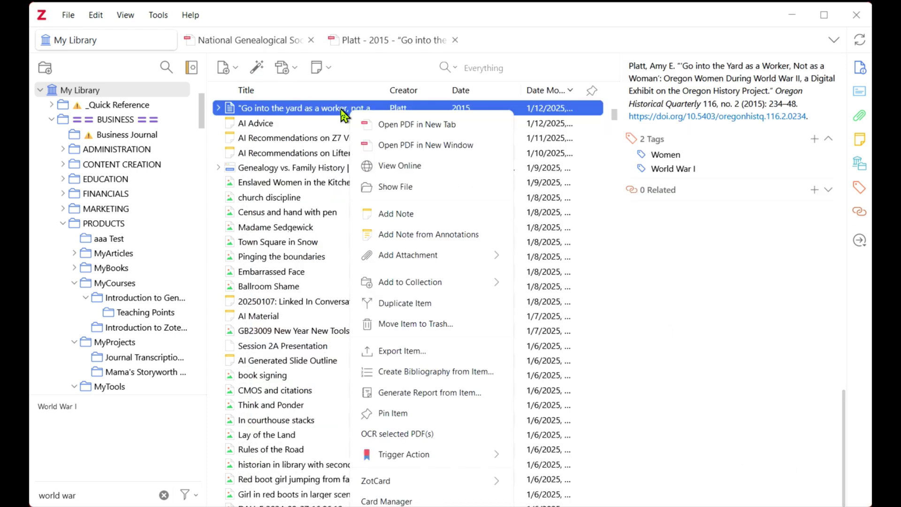
left_click(437, 372)
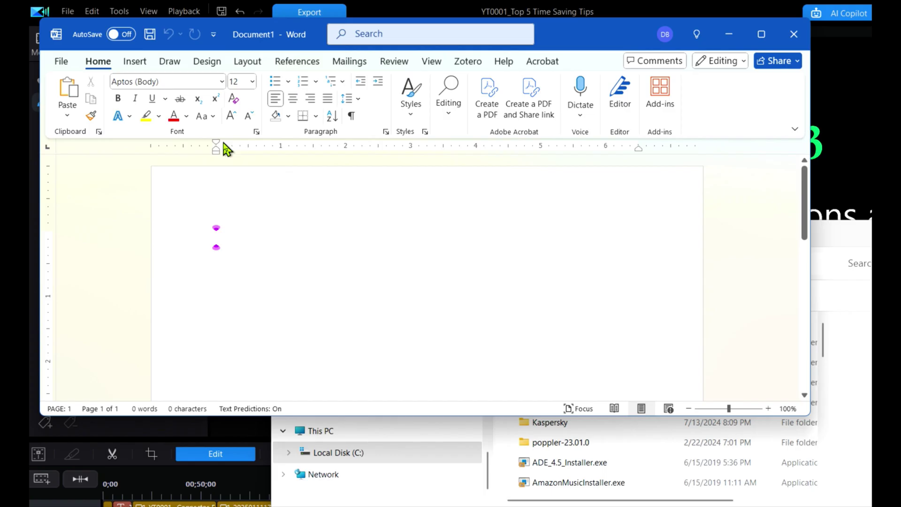
Step: Paste Platt's Chicago full-note citation into Word, then return to the Zotero library
type("Amy E. Platt, \"‘Go into the Yard as a Worker, Not as a Woman’: Oregon Women During World War II, a Digital Exhibit on the Oregon History Project,\" Oregon Historical Quarterly 116, no. 2 (2015): 234–48, https://doi.org/10.5403/oregonhistq.116.2.0234.")
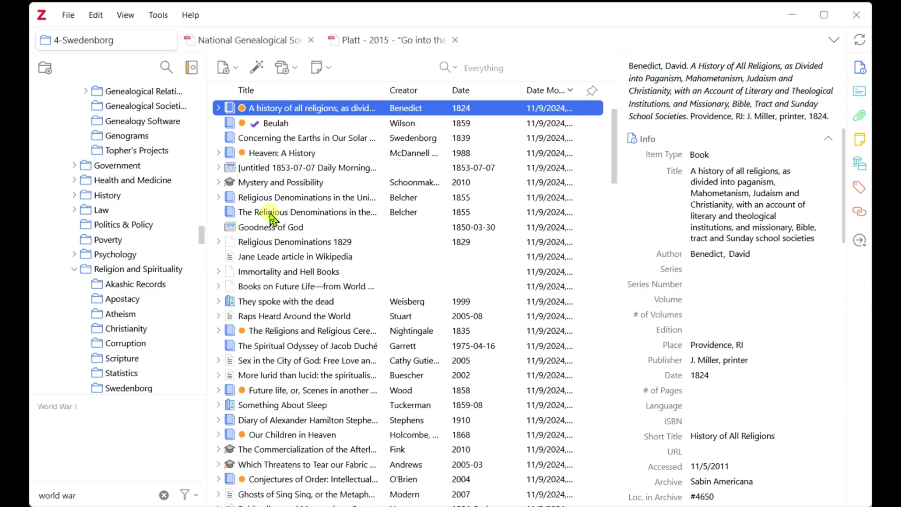
left_click(272, 213, "shift")
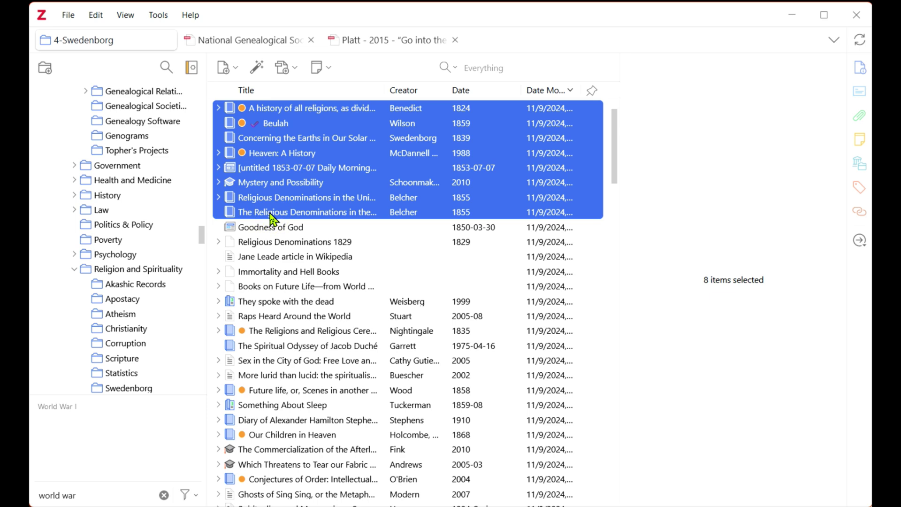
Step: Copy Chicago full-note citations for the eight selected Swedenborg items and paste them into Word
right_click(301, 127)
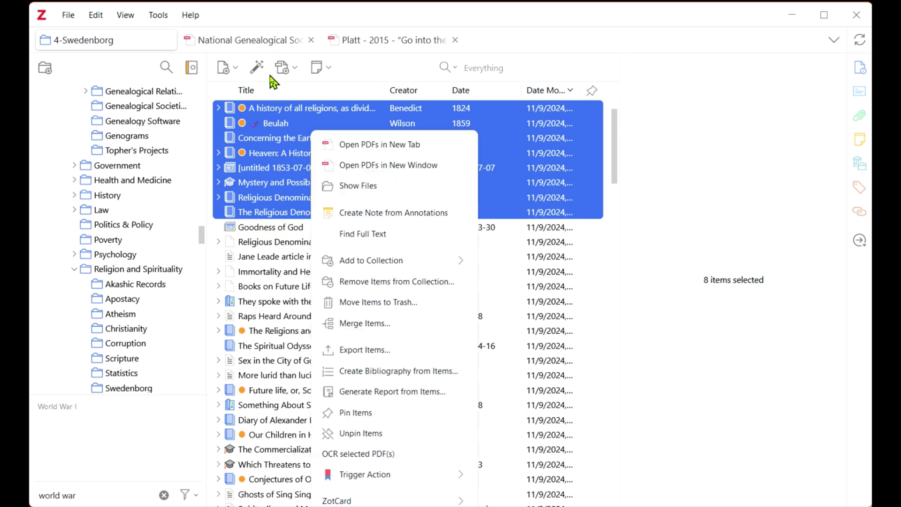
left_click(365, 372)
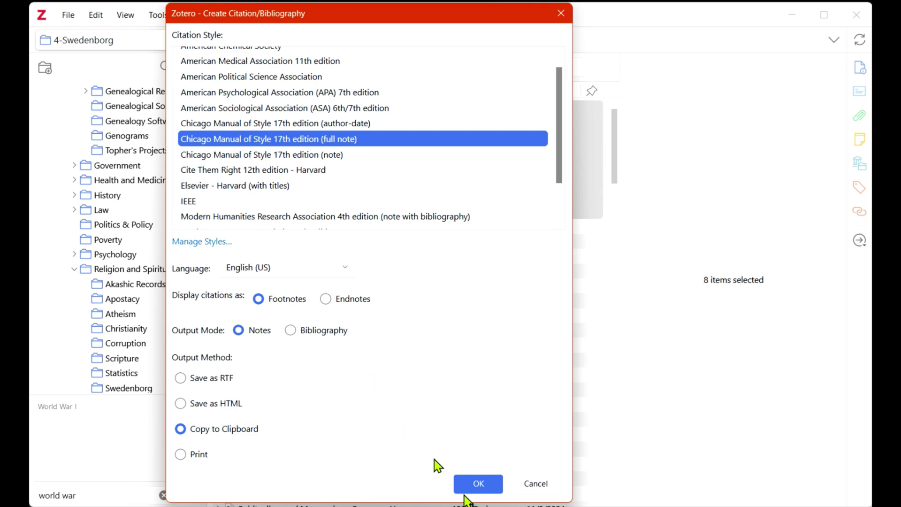
left_click(483, 485)
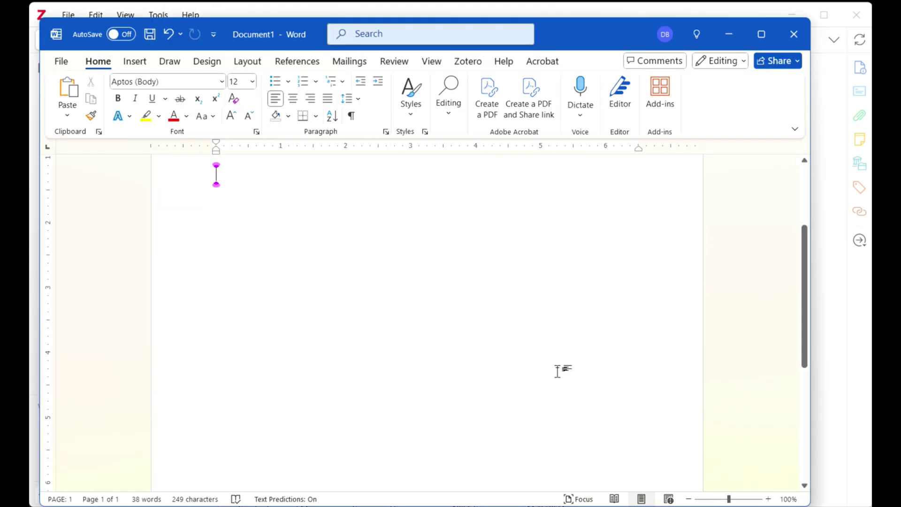
type("David Benedict, A History of All Religions, as Divided into Paganism, Mahometanism, Judaism and Christianity, with an Account of Literary and Theological Institutions, and Missionary, Bible, Tract and Sunday School Societies (Providence, RI: J. Miller, printer, 1824); Augusta J. Evans Wilson, Beulah (New York: Derby & Jackson, 1859); Emanuel Swedenborg, Concerning the Earths in Our Solar System, Which Are Called Planets (1758; repr., Boston: O. Clapp, 1839); Colleen McDannell and Bernhard Lang, Heaven: A History (New Haven: Yale University Press, 1988); \"[Untitled 1853-07-07 Daily Morning News],\" Daily Morning News, July 7, 1853, 19th Century U.S. News Database; Nancy Gray Schoonmaker, \"Mystery and Possibility\" (PhD, Chapel Hill, NC, University of North Carolina—Chapel Hill, 2010); Joseph [D.D.] Belcher, Religious Denominations in the United States: Their History, Doctrine, Government and Statistics. With a Preliminary Sketch of Judaism, Paganism and Mohammedanism (Philadelphia: John E. Potter, 1855); Joseph Belcher, The Religious Denominations in the United States: Their History, Doctrine, Government and Statistics (Philadelphia: J.E. Potter, 1855).")
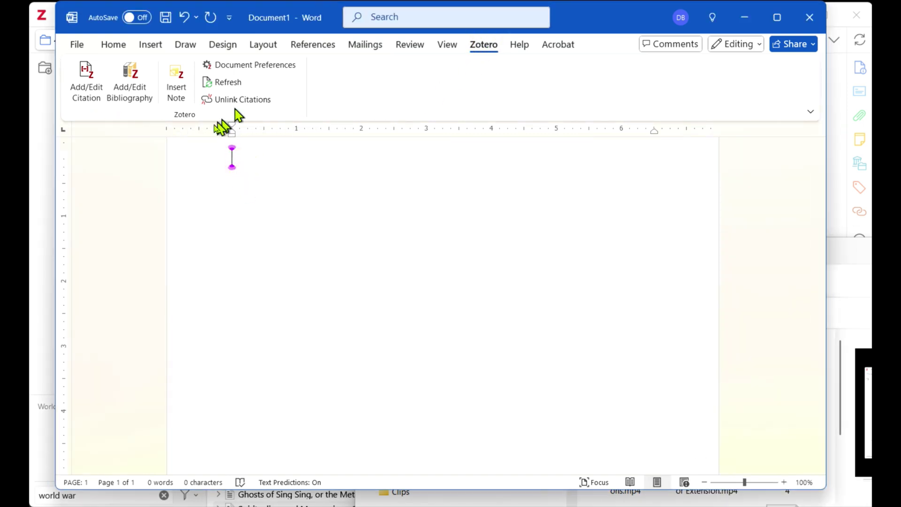
Step: Type 'Text being typed here.', keep Chicago full-note footnote preferences, and search Zotero for Platt
type("Tex")
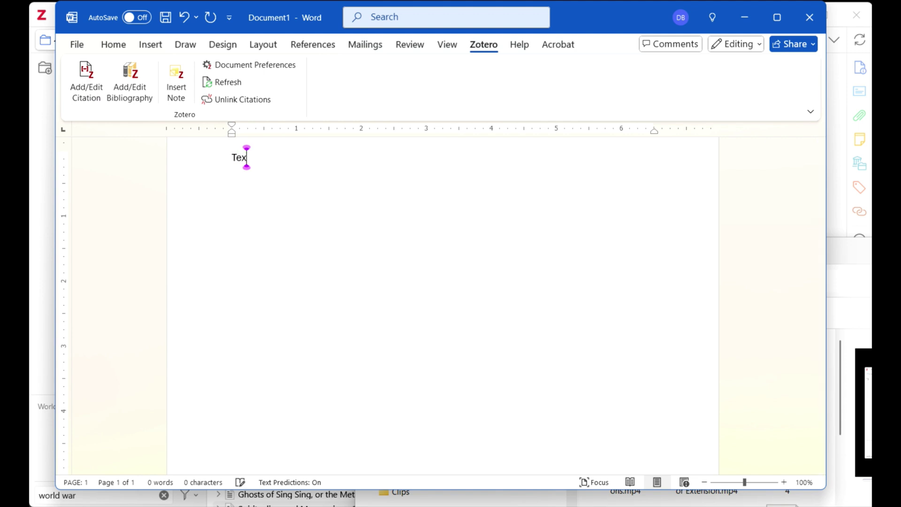
type("t")
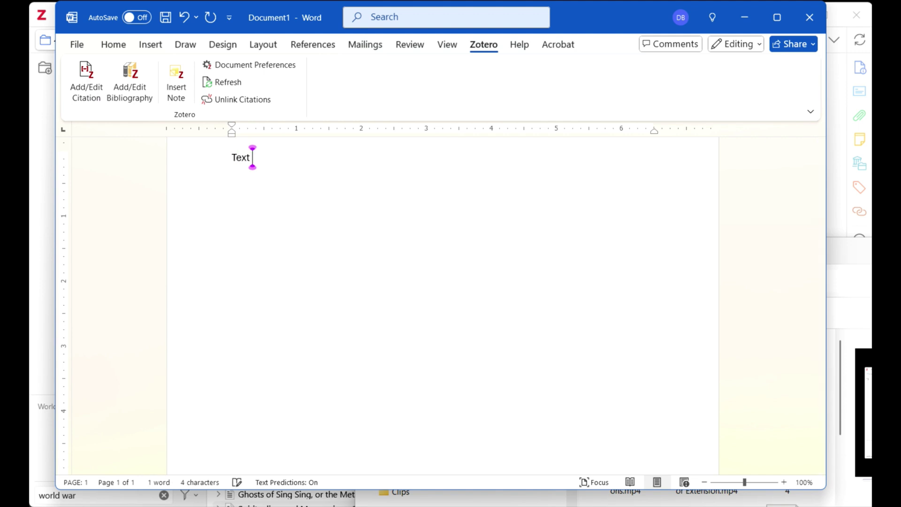
type(" being typed here.")
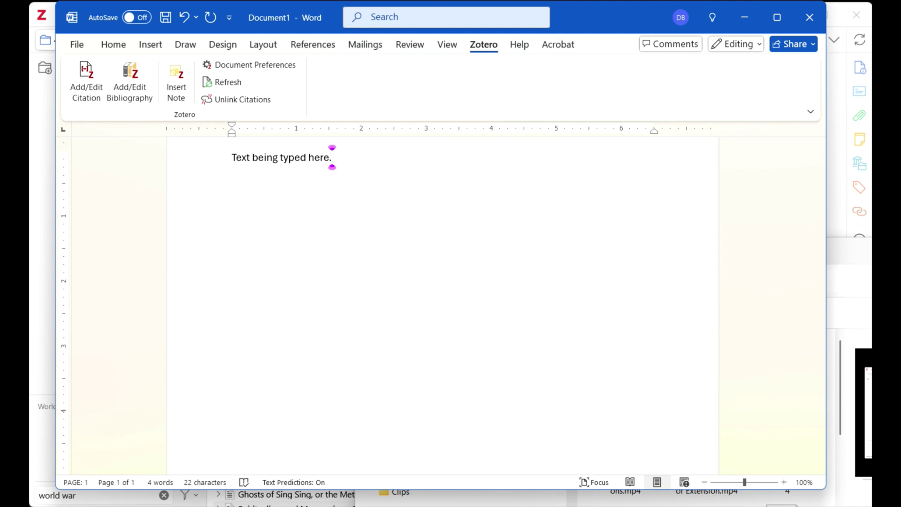
left_click(83, 90)
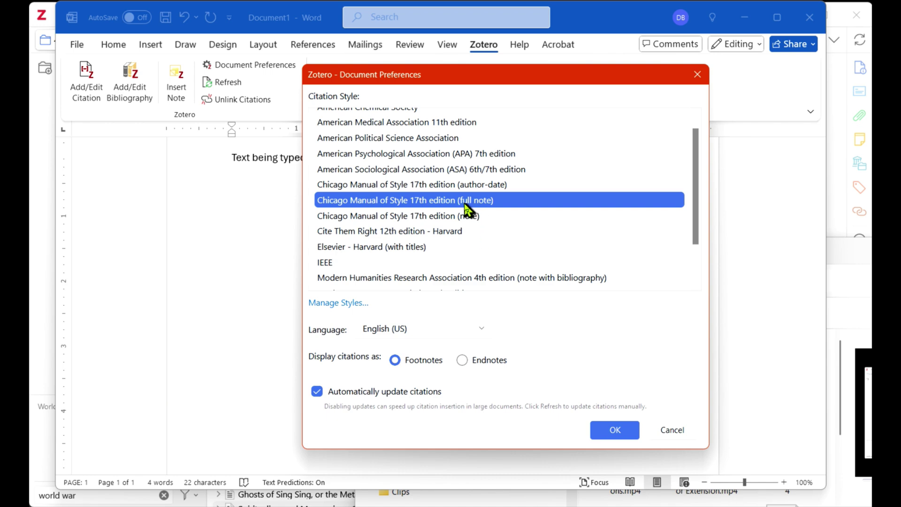
left_click(614, 428)
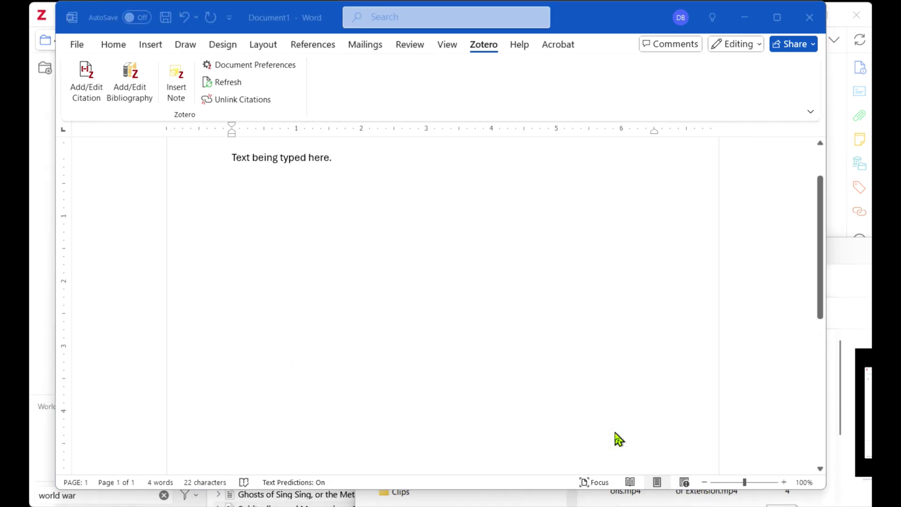
type("Platt")
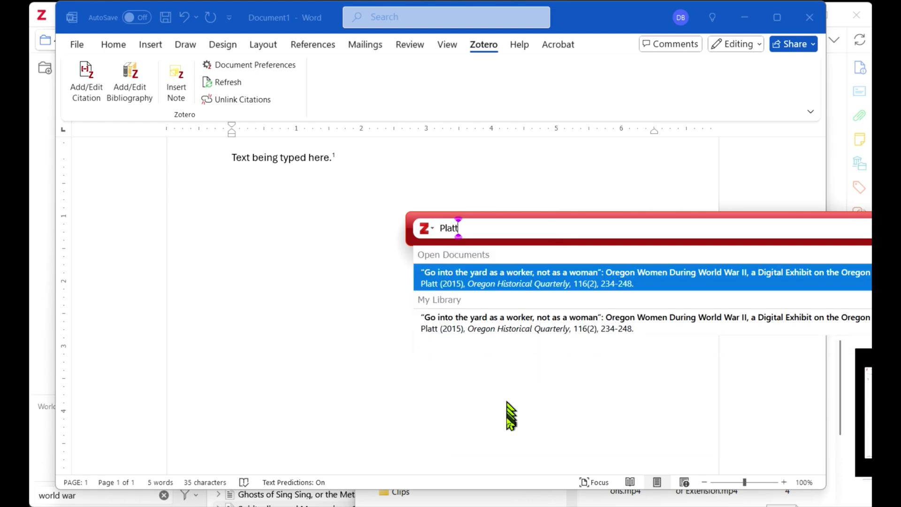
Step: Cite Platt's 2015 Oregon Historical Quarterly article at page 13 as footnote 1
key("Return")
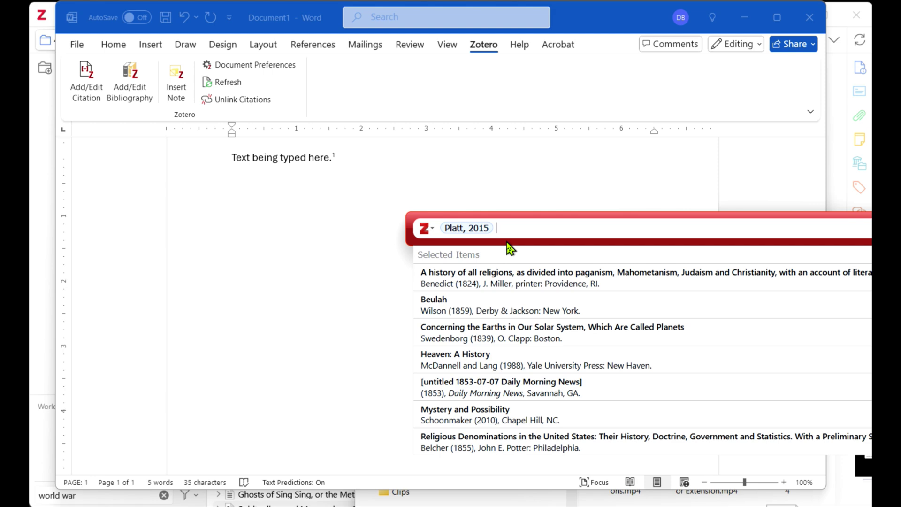
type("13")
key("Return")
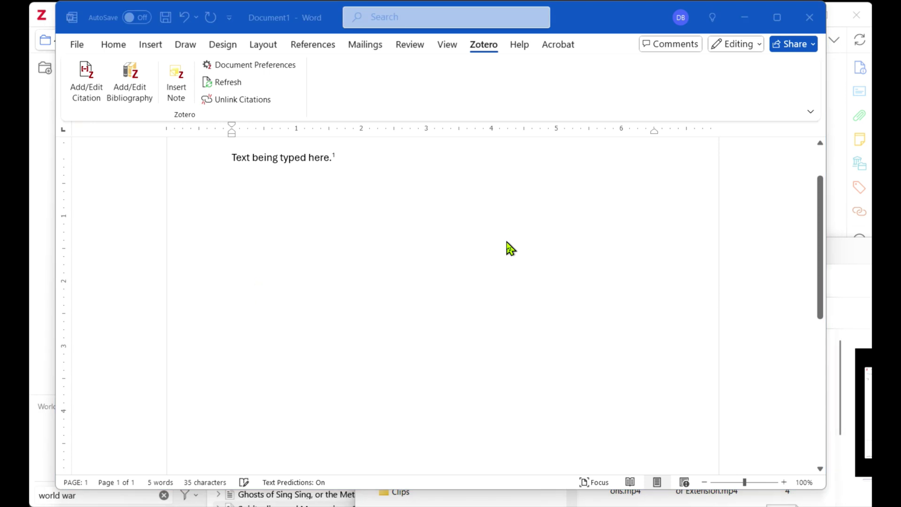
left_click_drag(828, 188, 828, 367)
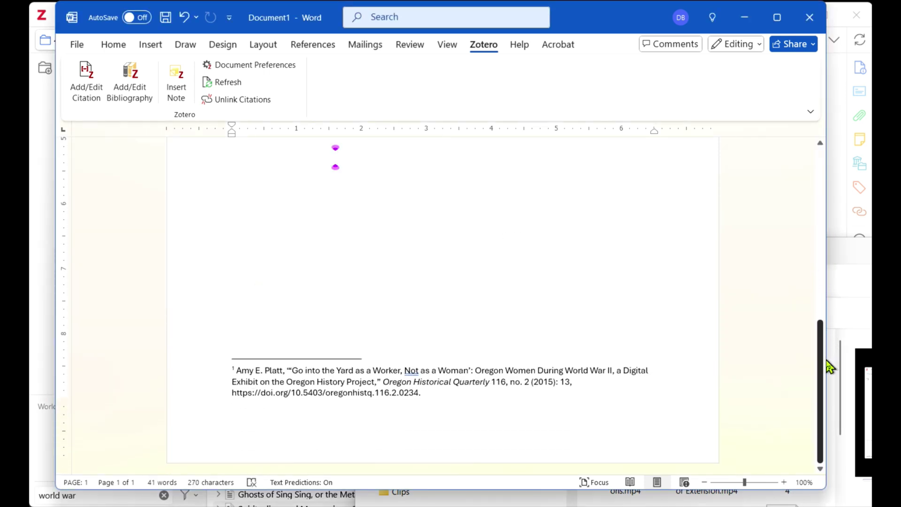
left_click_drag(828, 367, 824, 193)
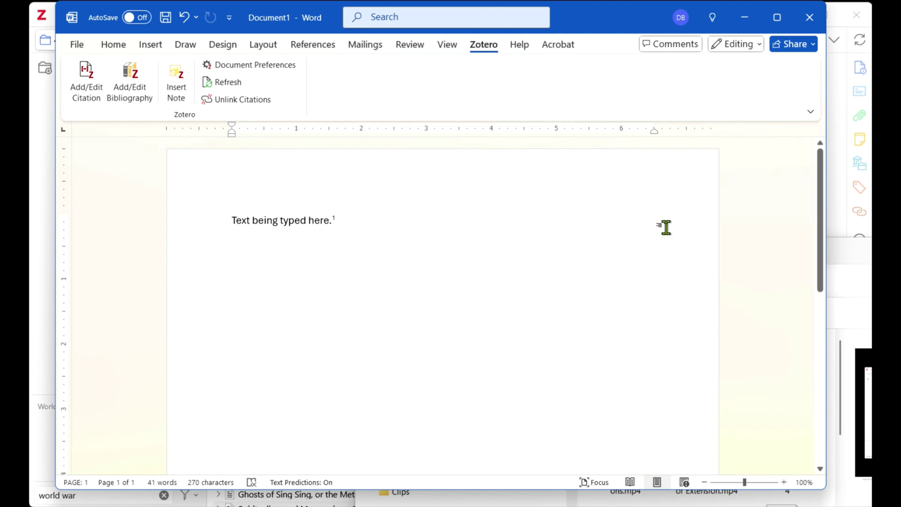
Step: Add a 'Bibliography' heading below the sentence and insert the Zotero bibliography under it
key("Return")
key("Return")
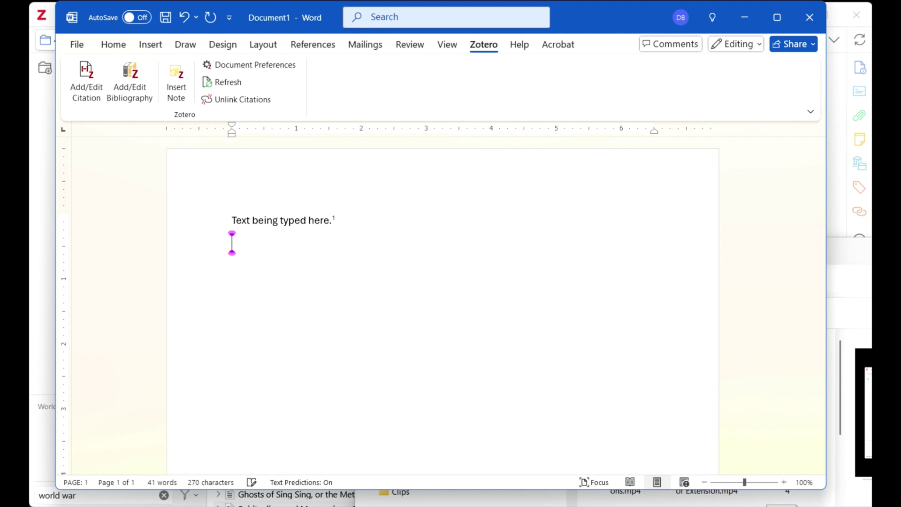
type("Bibliography")
key("Return")
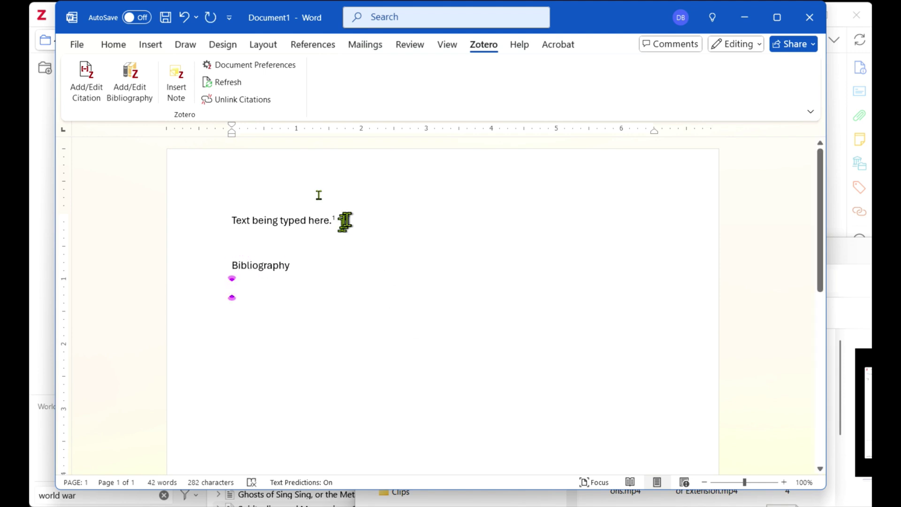
left_click(130, 76)
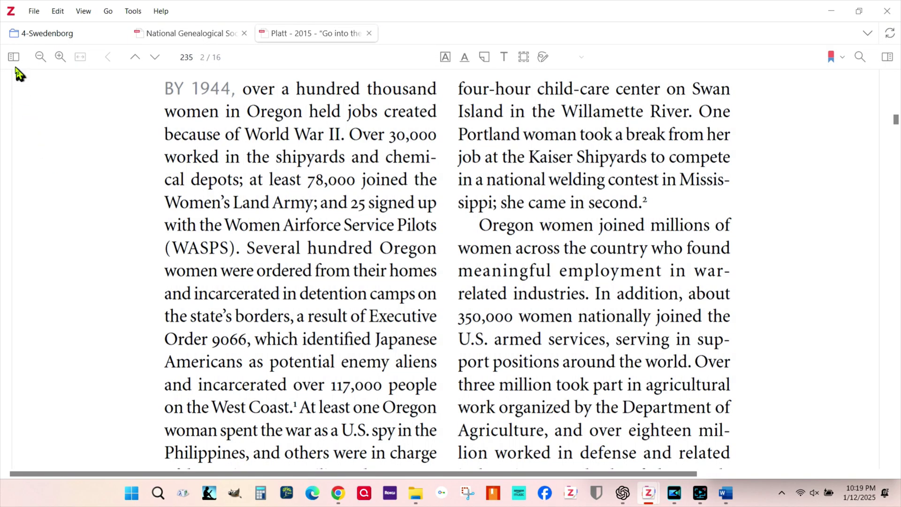
Step: Show the annotations sidebar and notes pane, then select the 'Over 30,000' passage
left_click(14, 58)
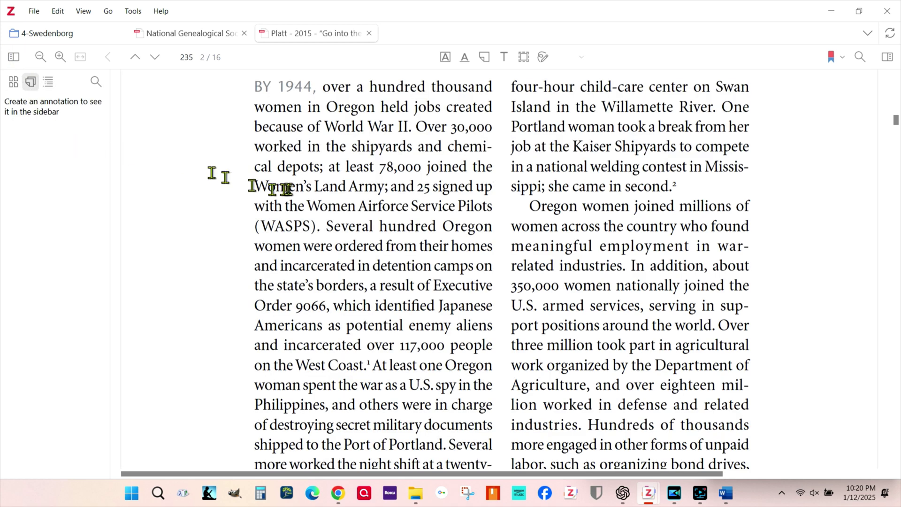
left_click(888, 57)
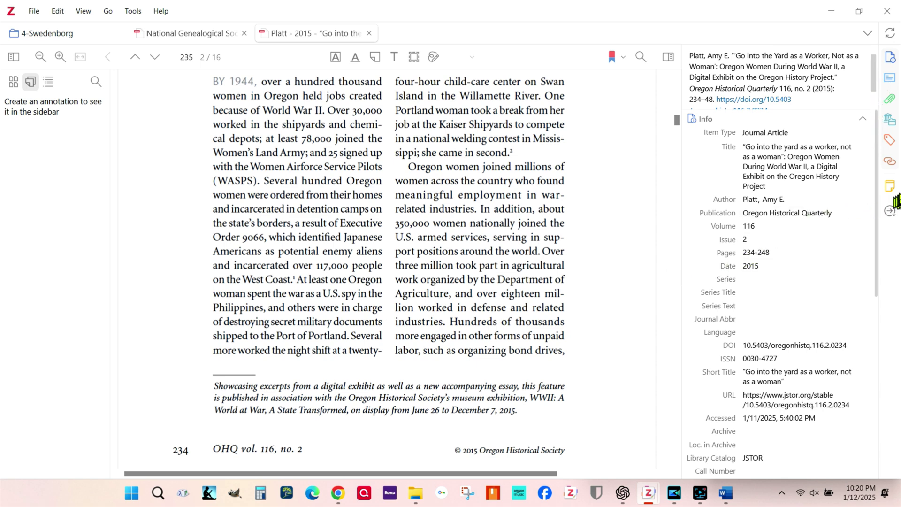
left_click(890, 187)
mouse_move(330, 111)
left_mouse_down()
mouse_move(331, 140)
mouse_move(264, 167)
mouse_move(262, 186)
left_mouse_up()
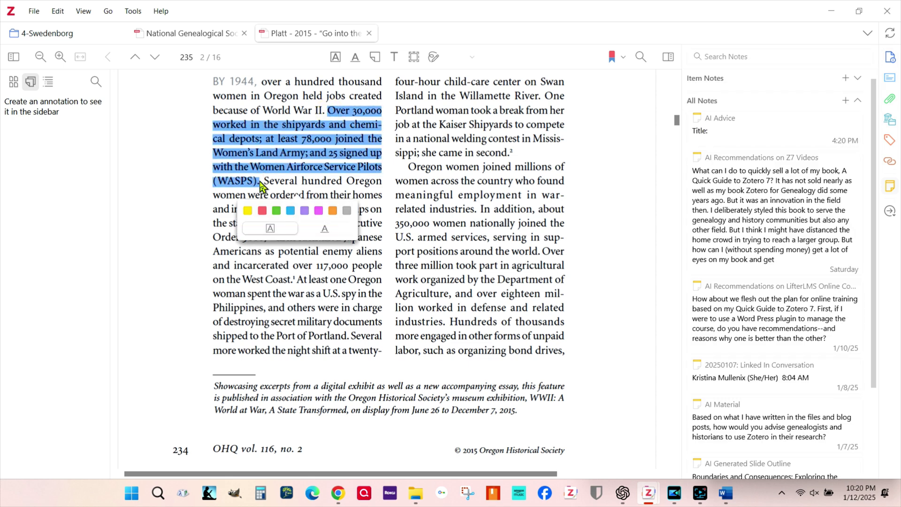
Step: Highlight the 'Over 30,000' and 'Over three million' passages on page 235 in yellow
left_click(247, 210)
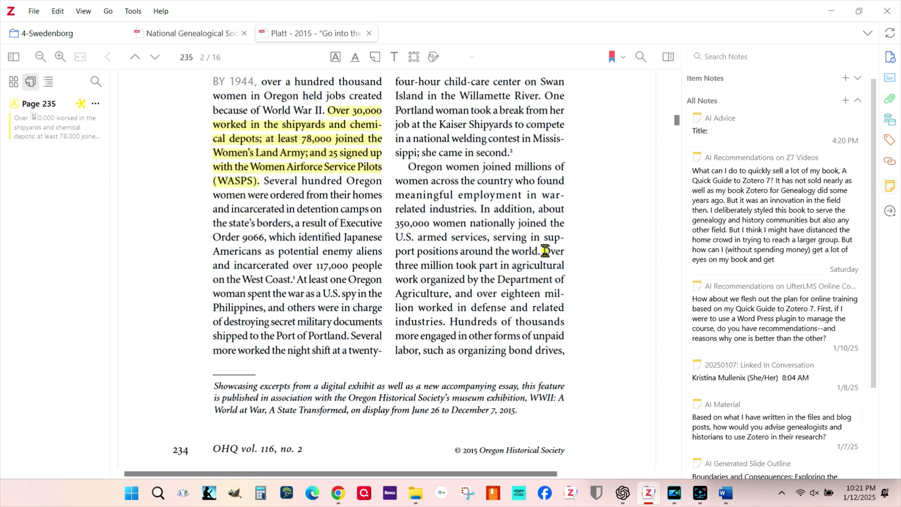
mouse_move(542, 251)
left_mouse_down()
mouse_move(535, 282)
mouse_move(449, 322)
left_mouse_up()
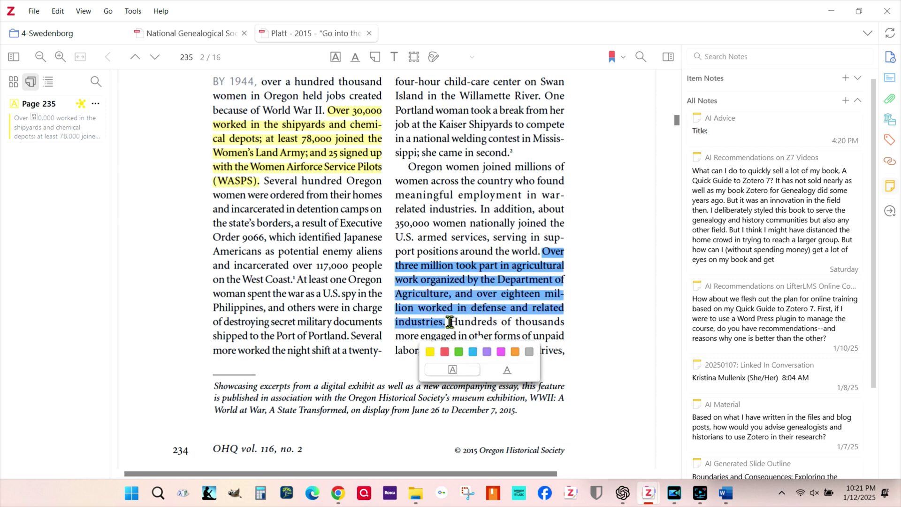
left_click(430, 351)
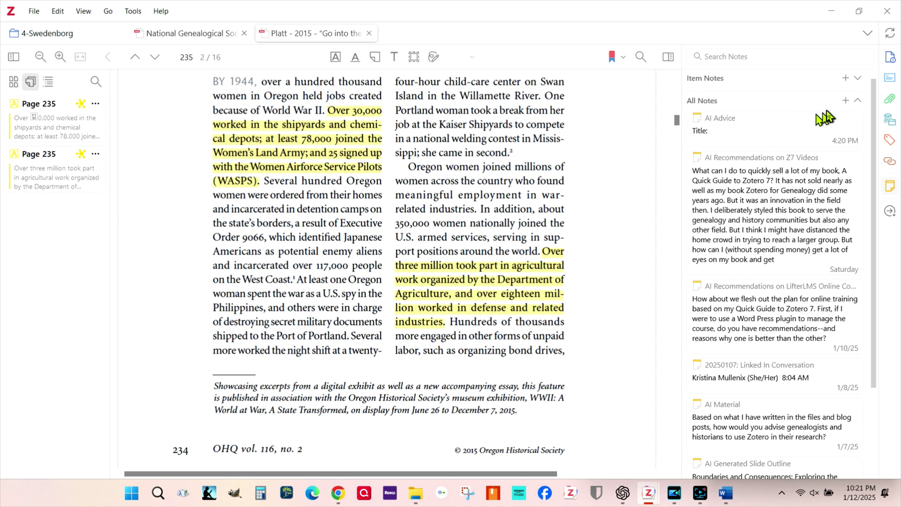
Step: Add an item note to the Platt article built from its two highlight annotations
left_click(846, 78)
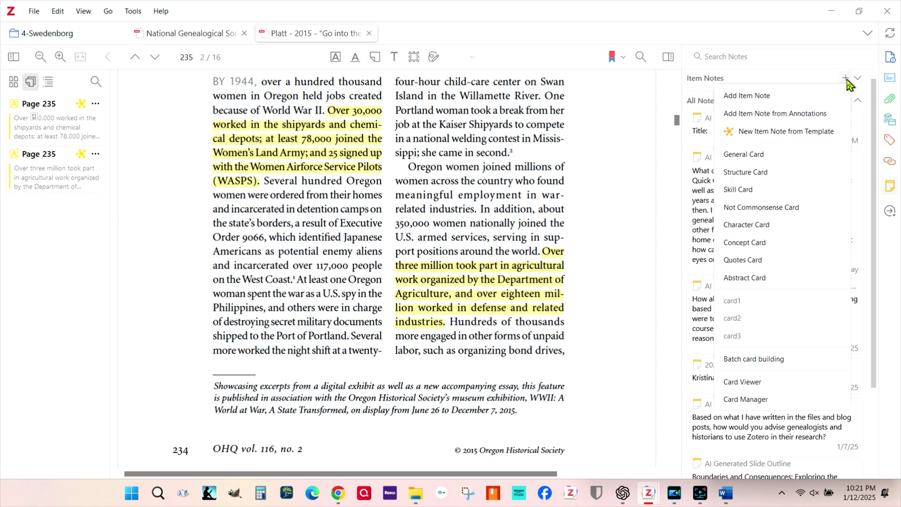
left_click(819, 113)
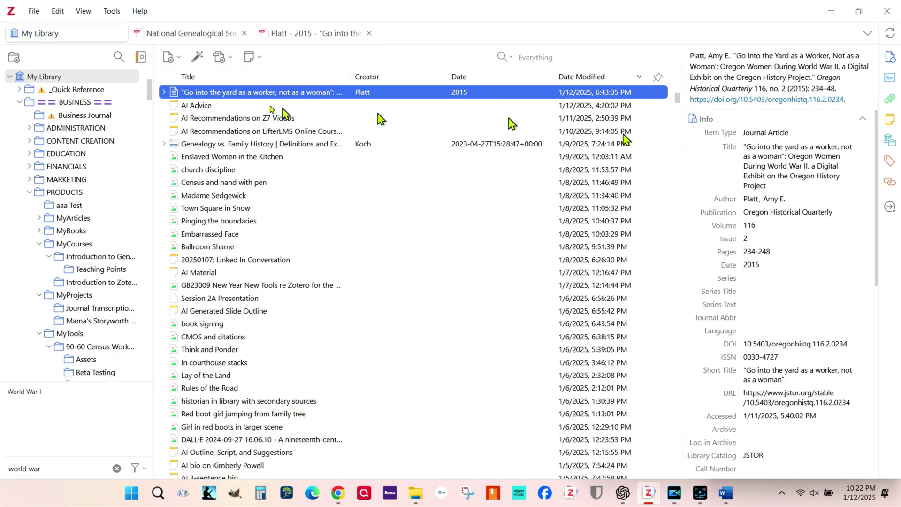
Step: Expand the Platt article in My Library and open its Annotations note
left_click(164, 92)
left_click(256, 106)
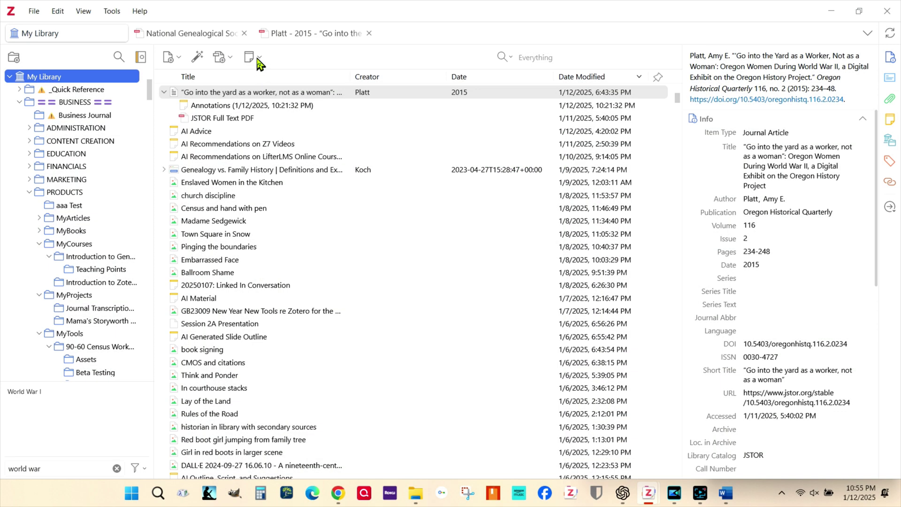
Step: Create a new standalone note headed 'Header 1'
left_click(257, 57)
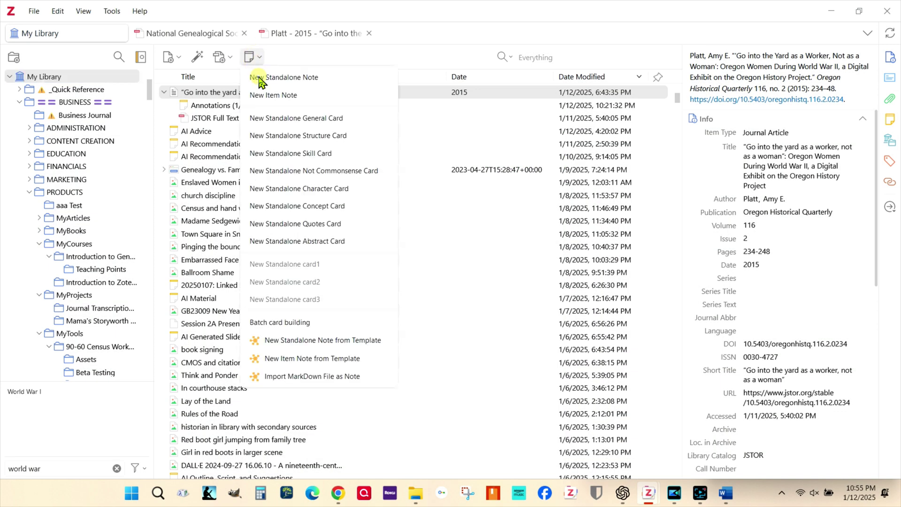
left_click(262, 78)
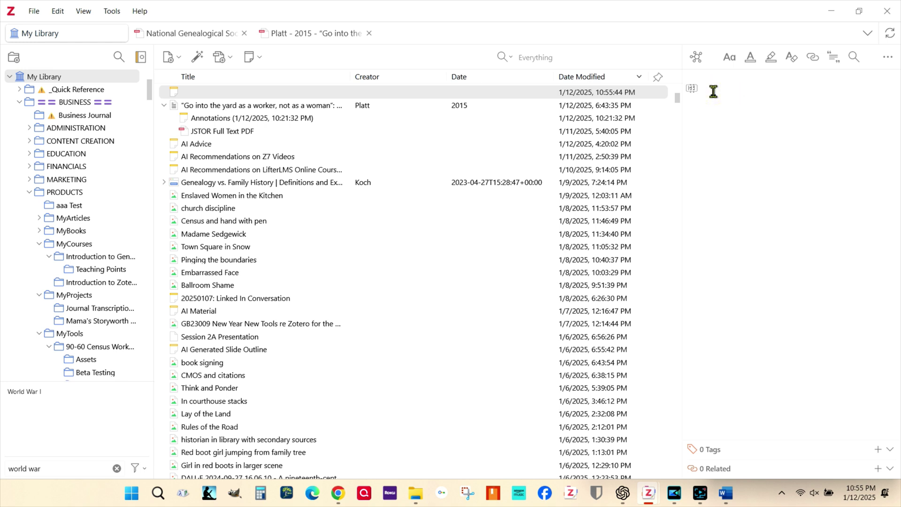
type("Header 1")
key("Return")
Step: Add a 'Header 2' subheading, a 'bullets' list item and a horizontal rule via markdown
type("## Header 2")
key("Return")
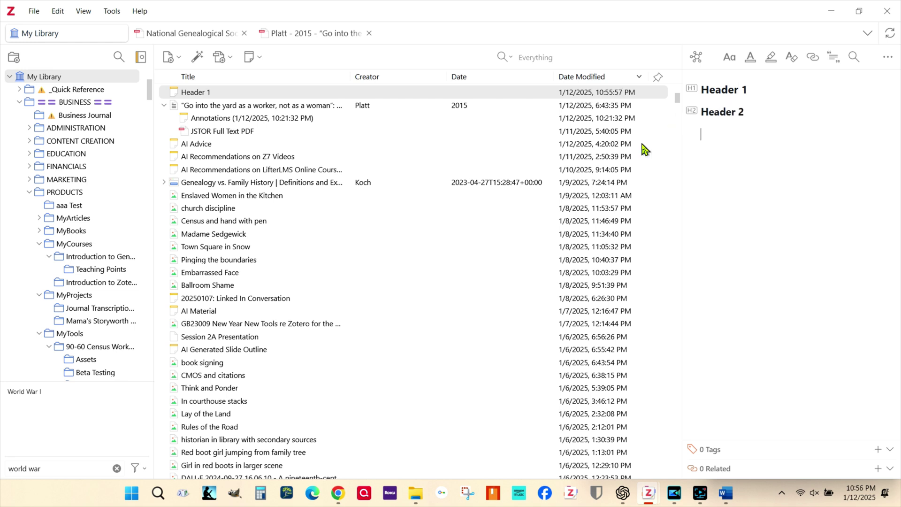
type("- ")
type("bullets")
key("Return")
type("---")
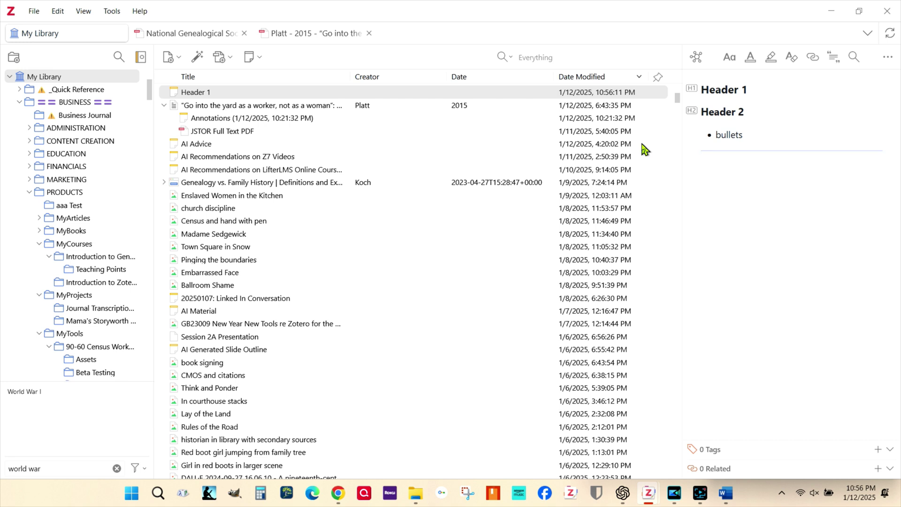